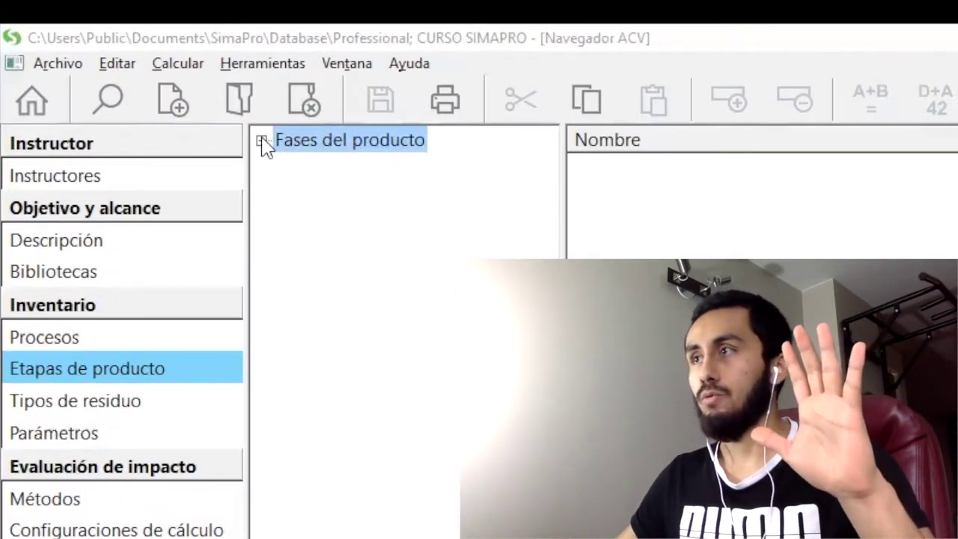
# - Open the project Introduction to SimaPro, allowing the open windows to close, and expand its Montaje product stage
pyautogui.click(262, 142)
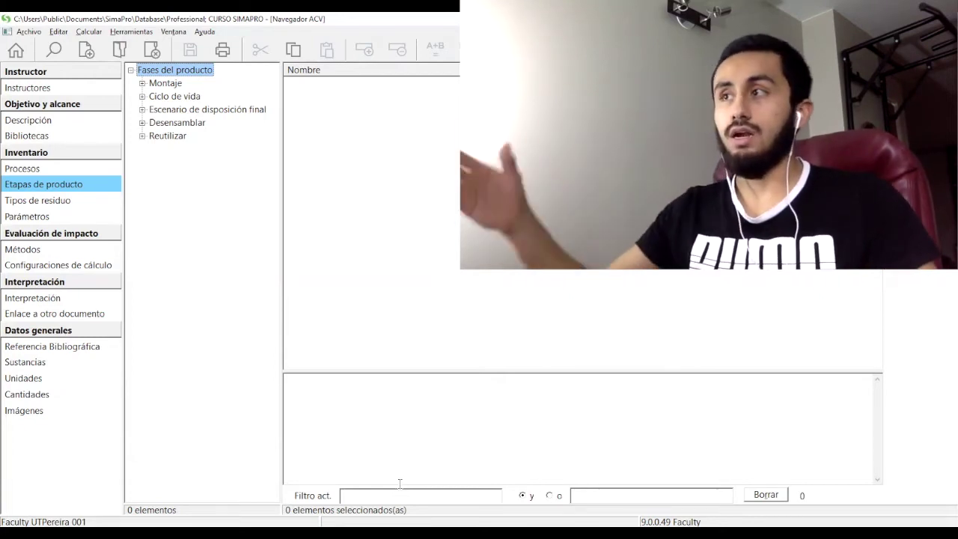
pyautogui.press('Down')
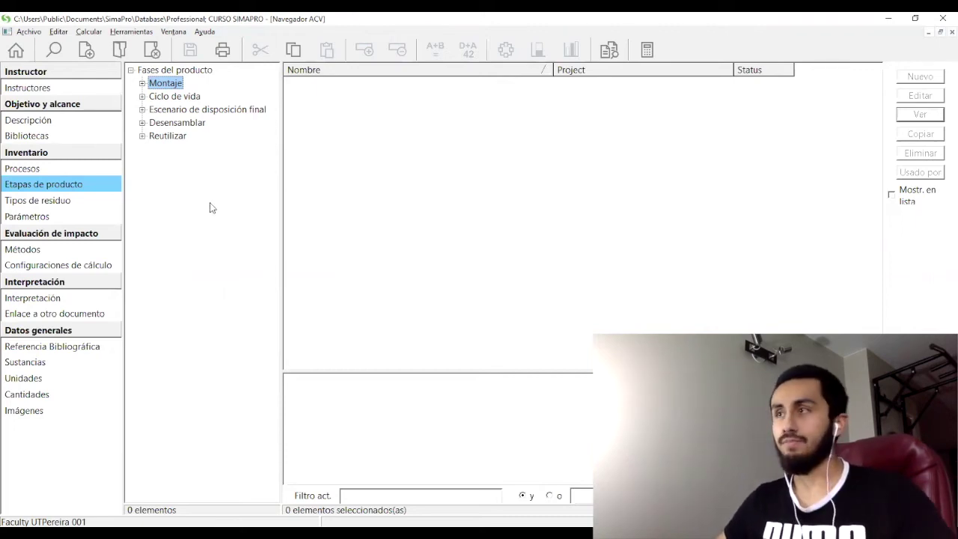
pyautogui.click(120, 49)
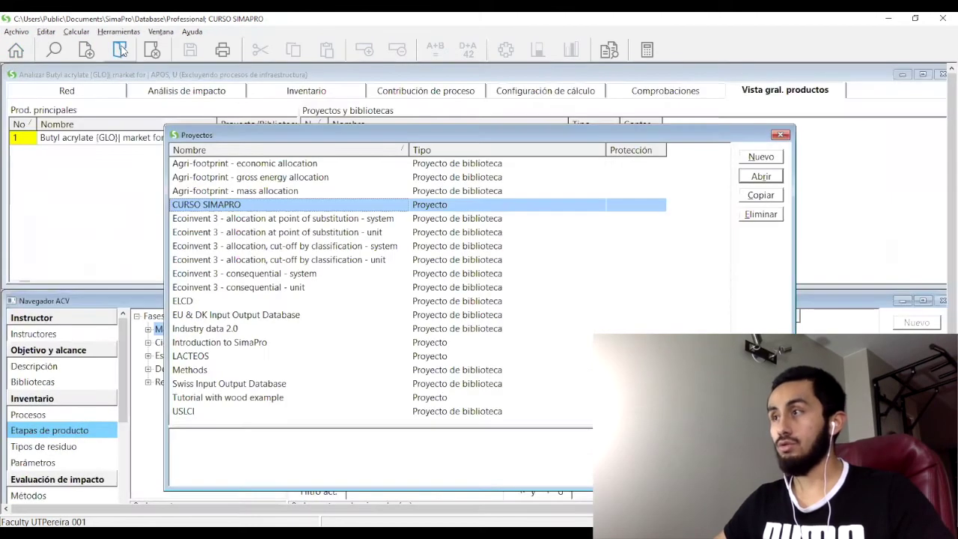
pyautogui.click(247, 345)
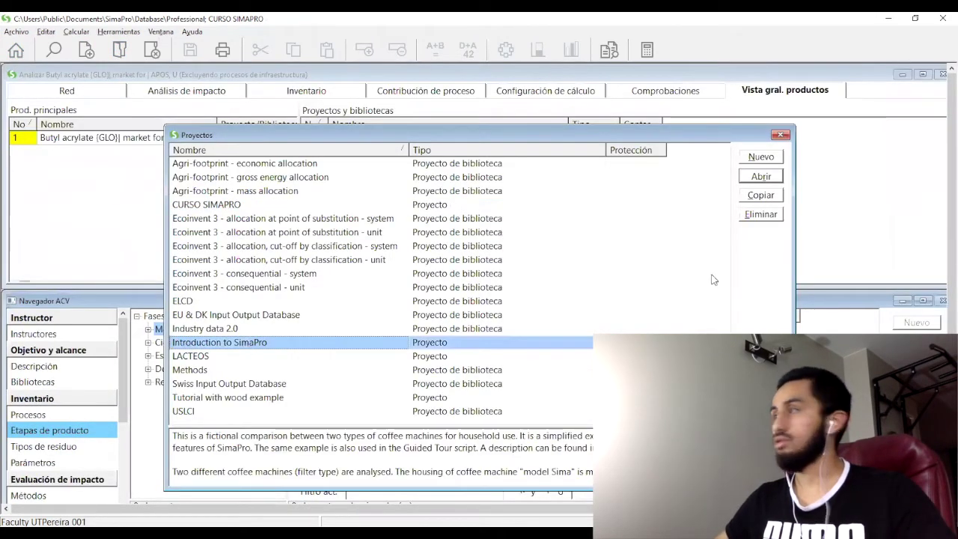
pyautogui.click(761, 177)
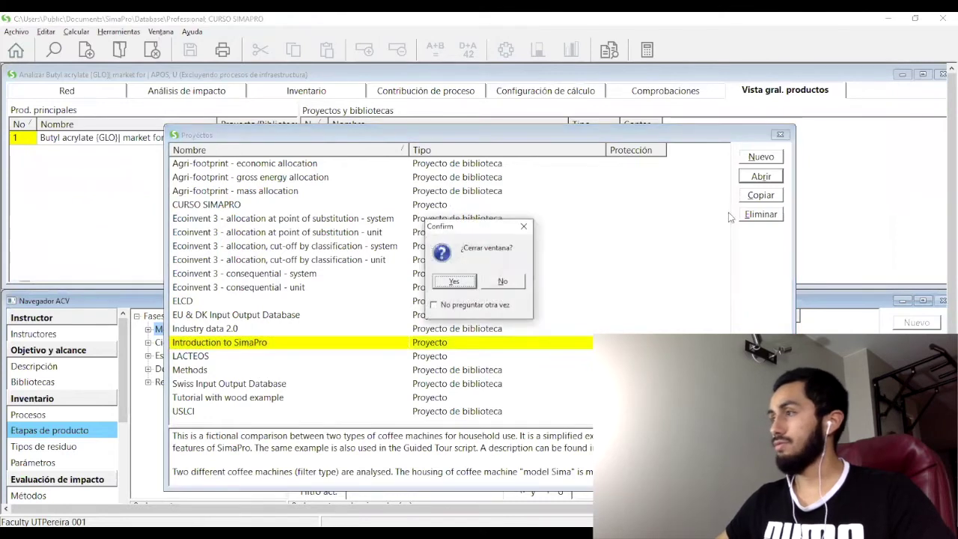
pyautogui.click(453, 281)
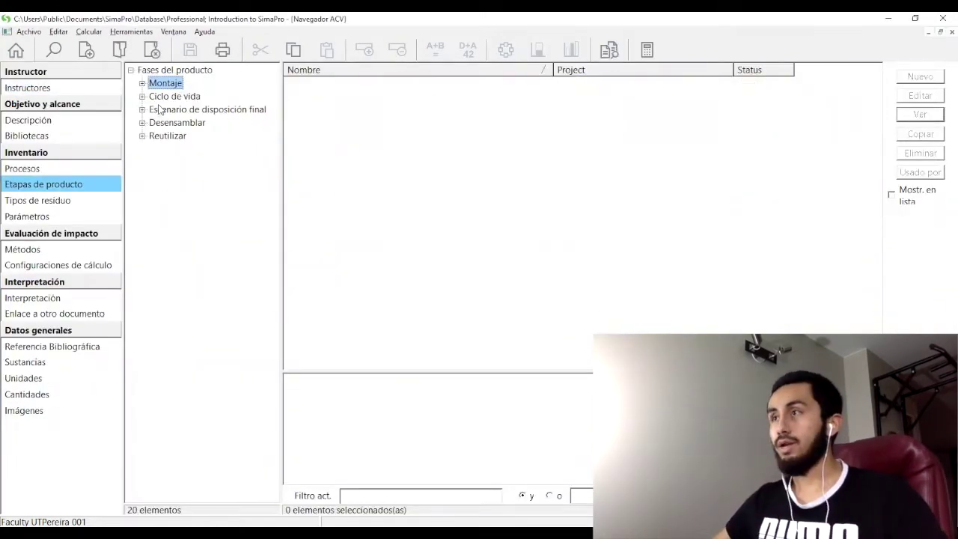
pyautogui.click(143, 84)
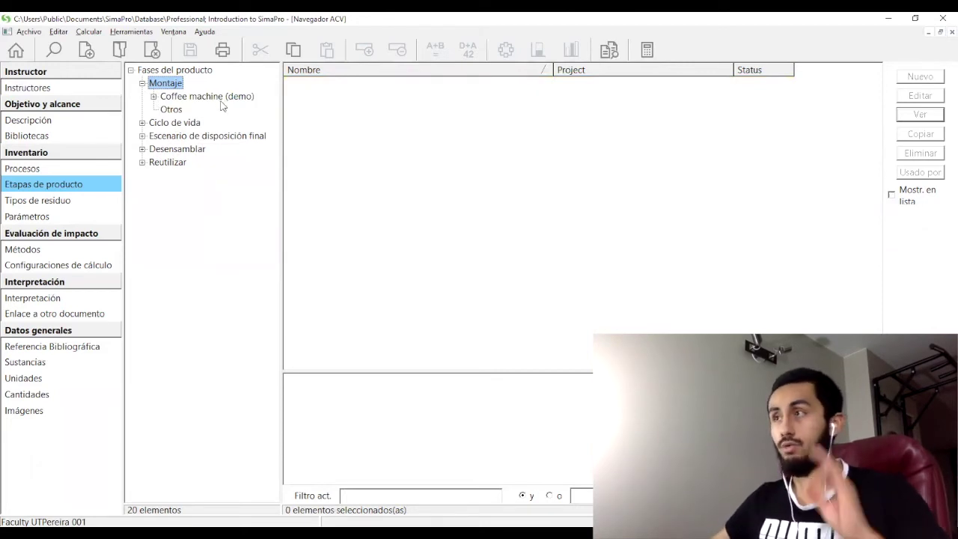
pyautogui.rightClick(177, 88)
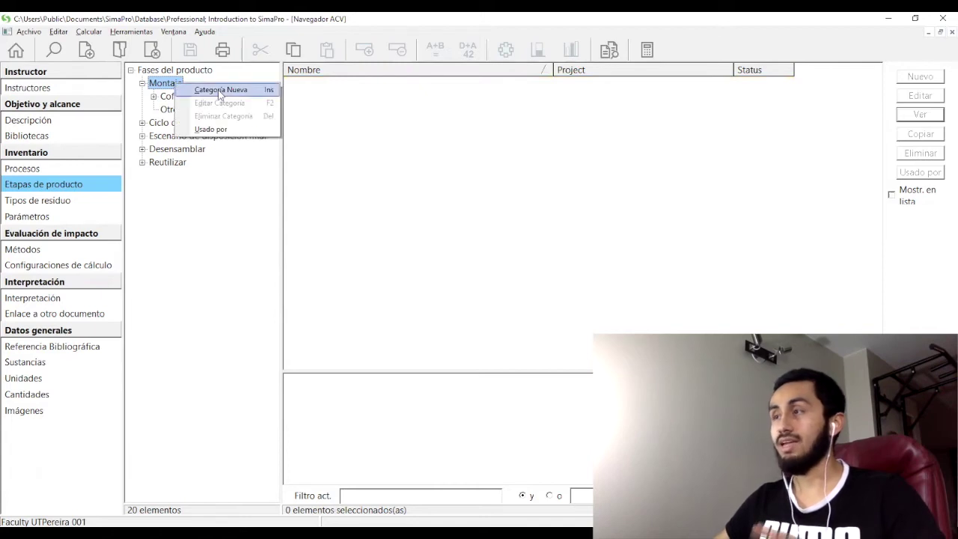
pyautogui.click(221, 91)
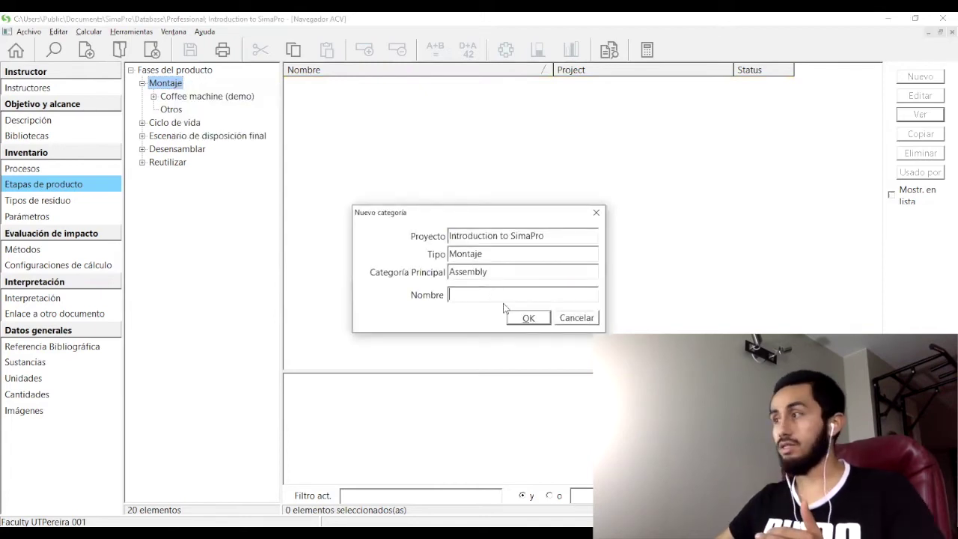
pyautogui.click(575, 318)
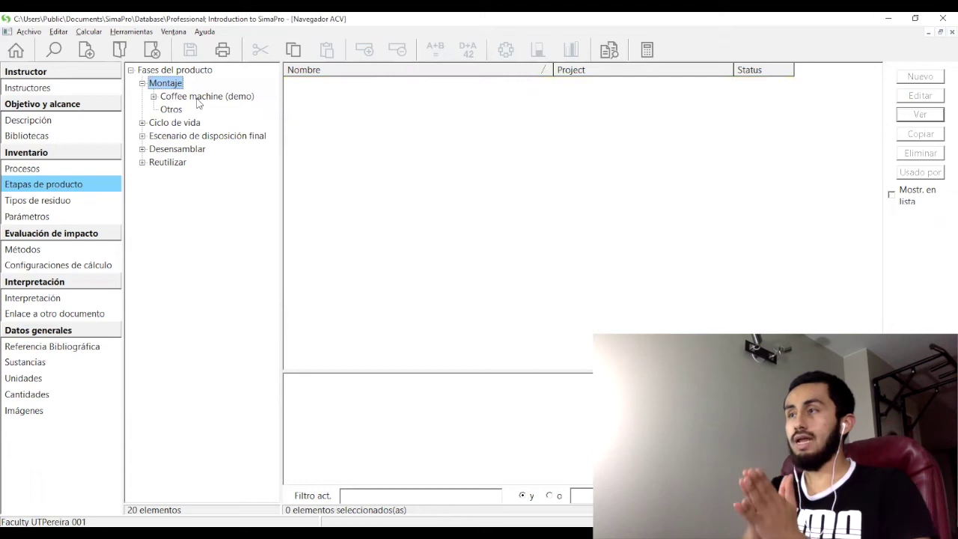
# - Examine the assemblies under Coffee machine (demo) in Montaje, including its Sub assemblies (parts) and Use phase products categories
pyautogui.click(199, 99)
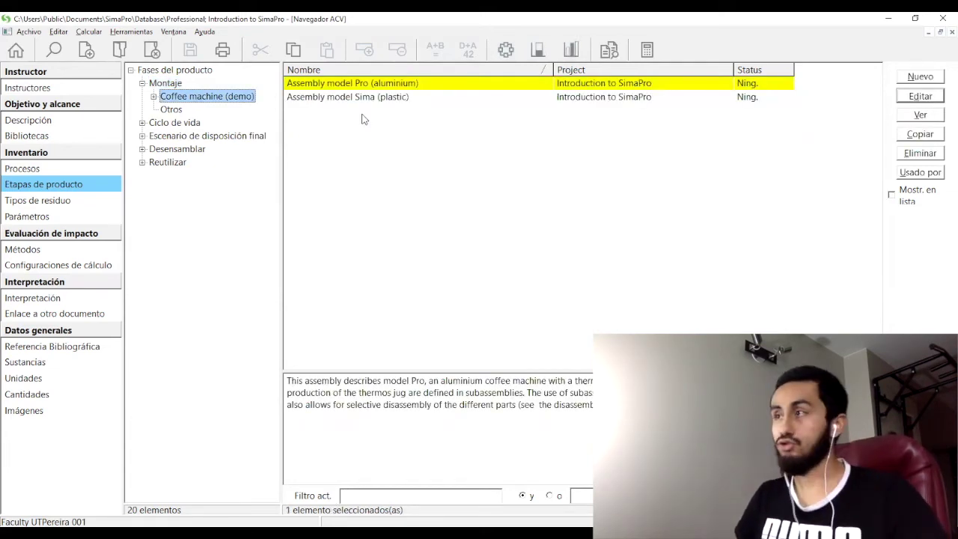
pyautogui.click(402, 98)
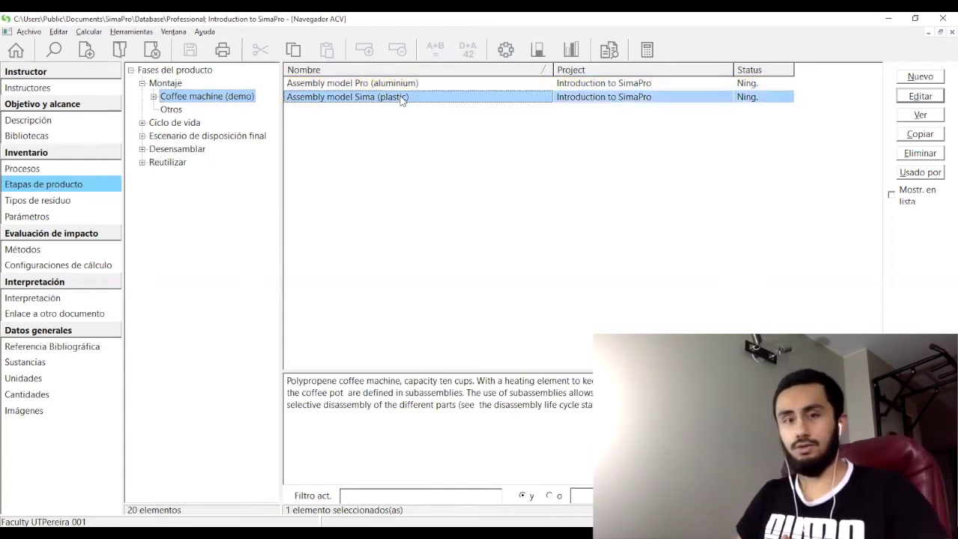
pyautogui.click(153, 97)
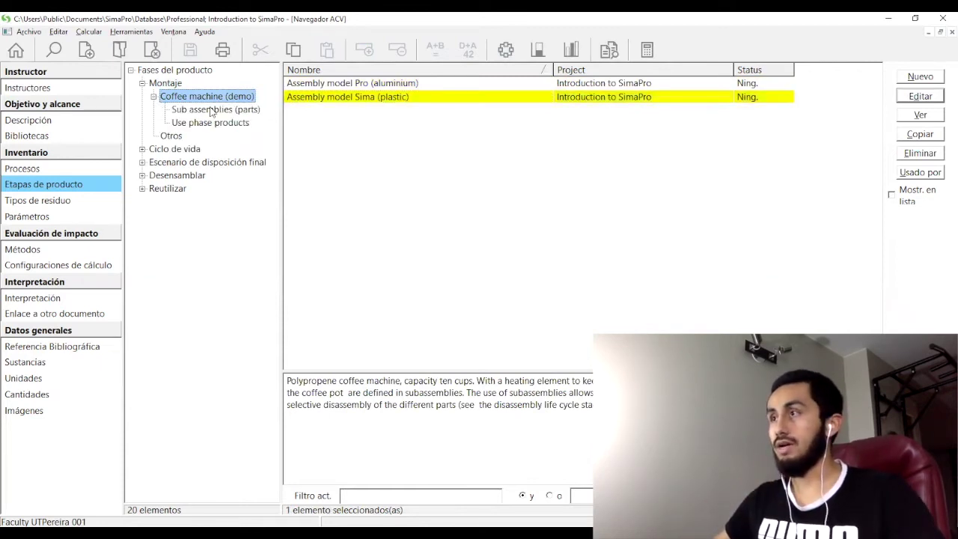
pyautogui.click(211, 110)
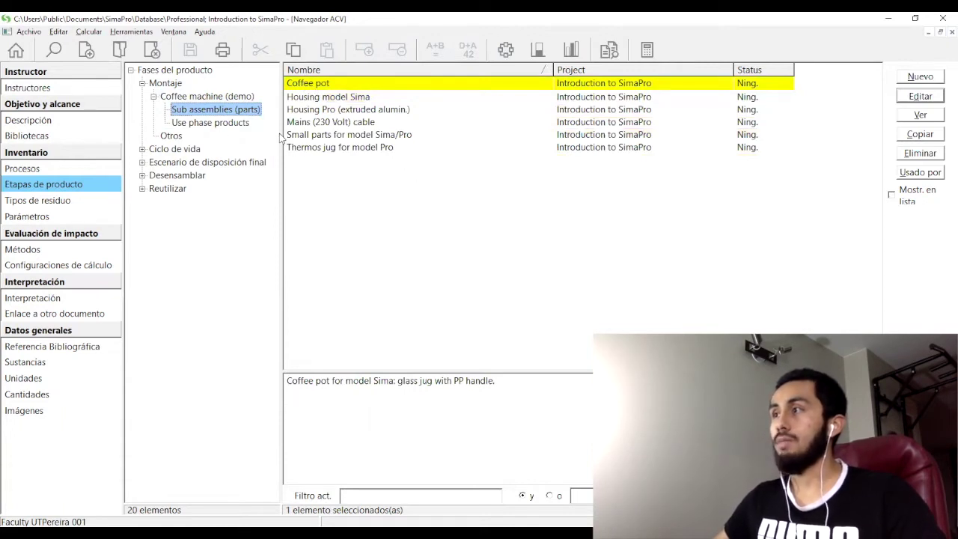
pyautogui.click(205, 124)
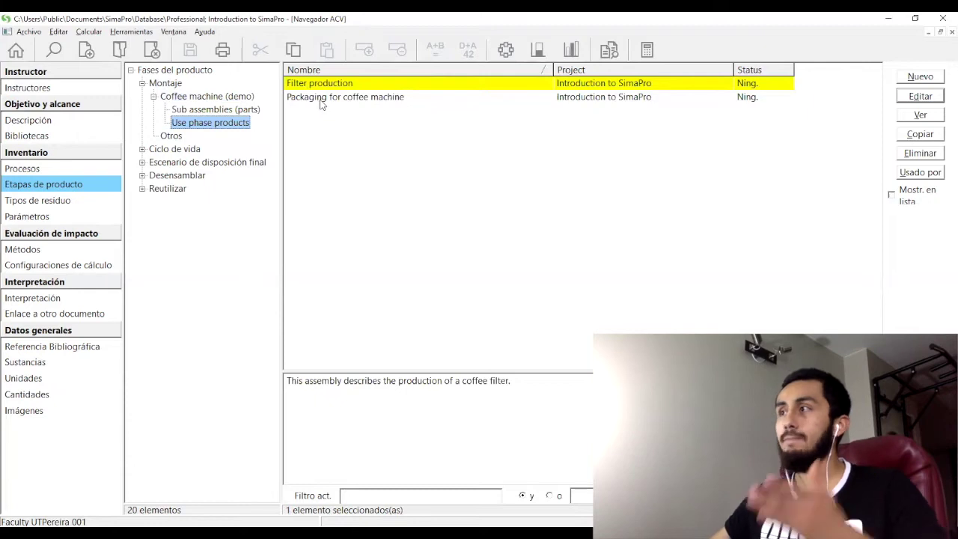
pyautogui.click(196, 97)
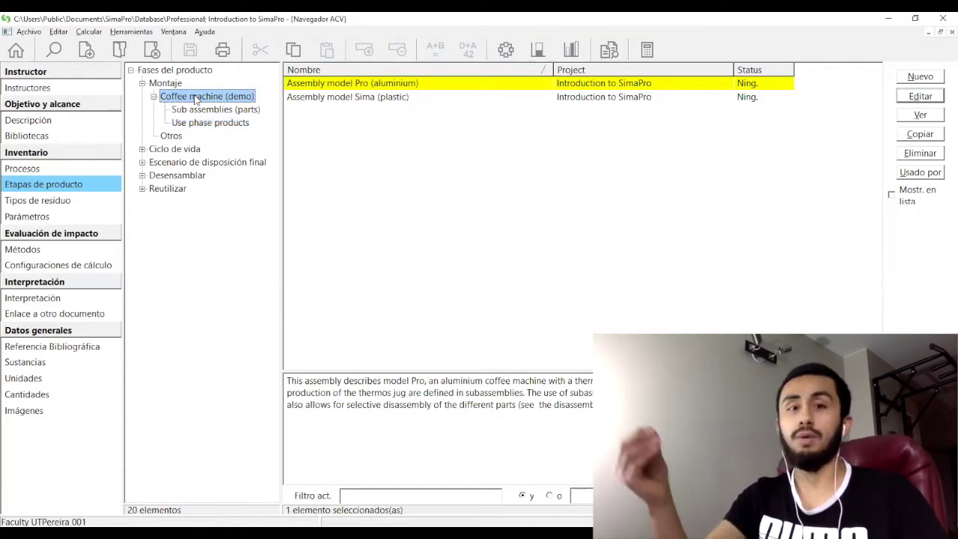
pyautogui.click(206, 109)
pyautogui.click(213, 97)
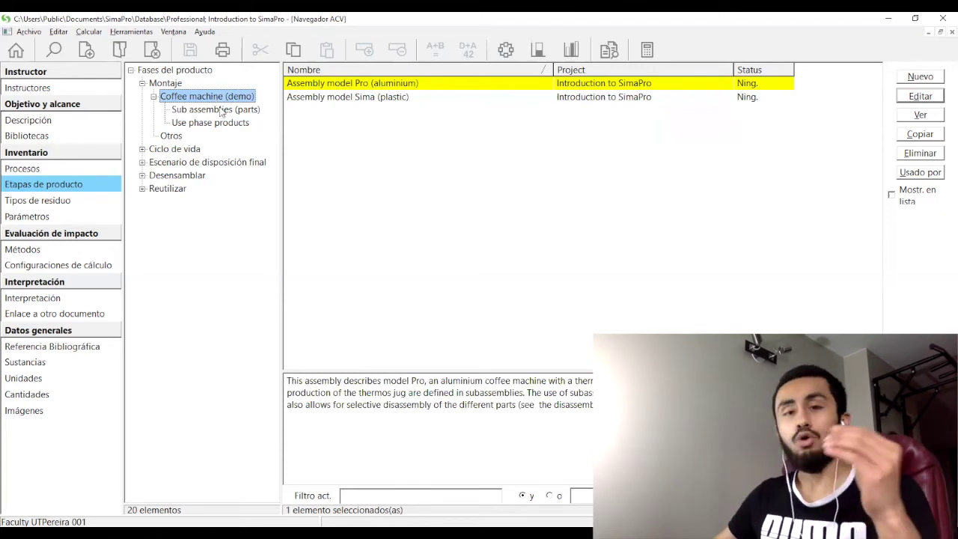
# - Start a new assembly in Sub assemblies (parts) and look through its Parámetros and Entrada/salida sections
pyautogui.click(222, 110)
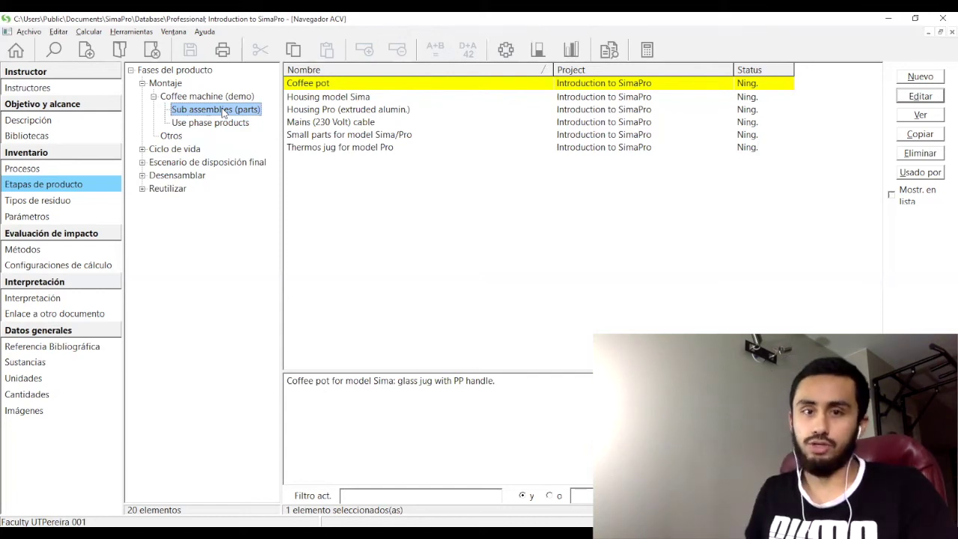
pyautogui.press('Tab')
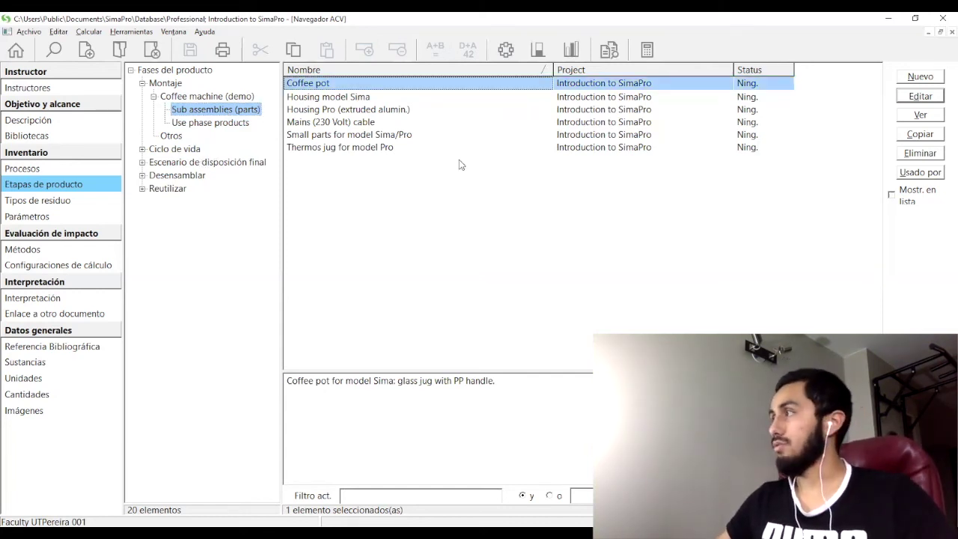
pyautogui.click(933, 78)
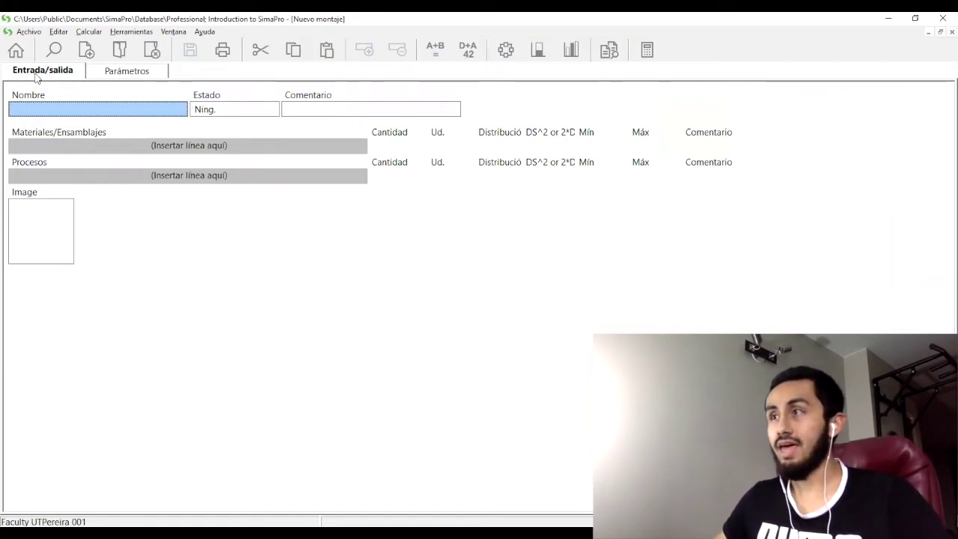
pyautogui.click(122, 71)
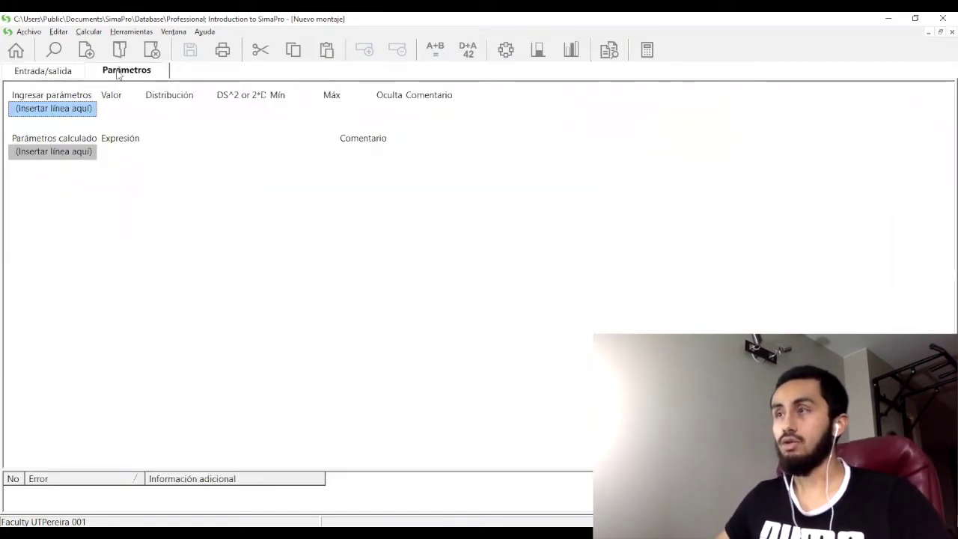
pyautogui.click(51, 73)
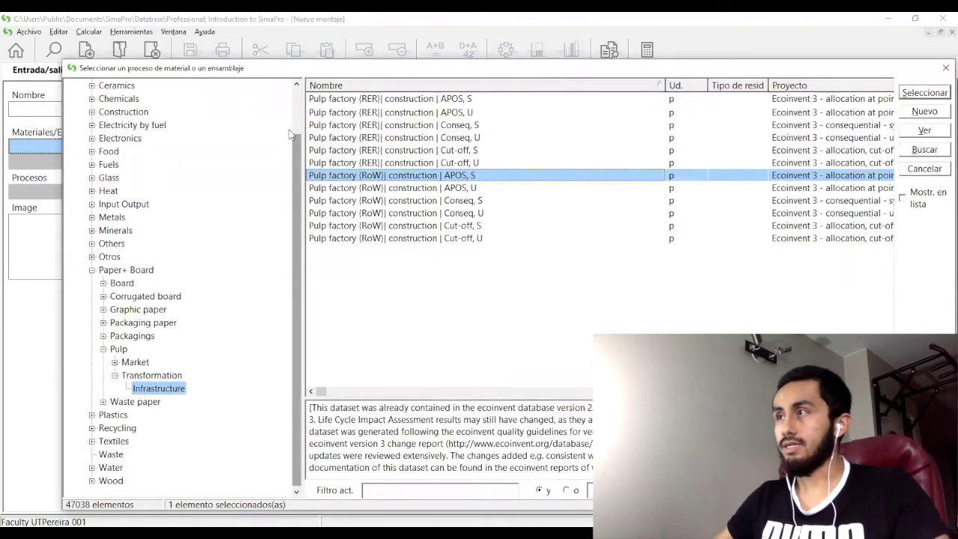
# - Try blank material and process lines in the new assembly, browsing the selectable materials and process categories, and remove the material line
pyautogui.moveTo(295, 143); pyautogui.dragTo(297, 95)
pyautogui.click(904, 198)
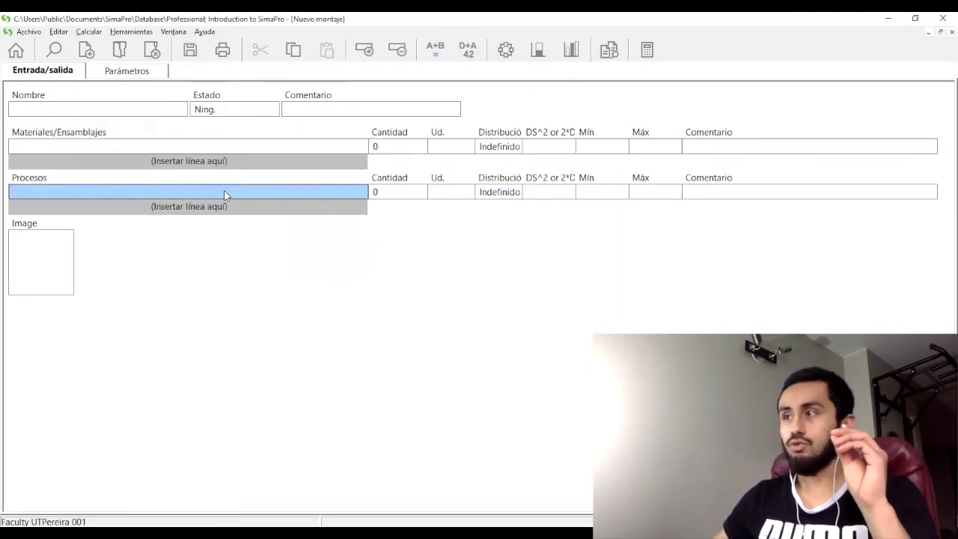
pyautogui.doubleClick(224, 190)
pyautogui.click(72, 76)
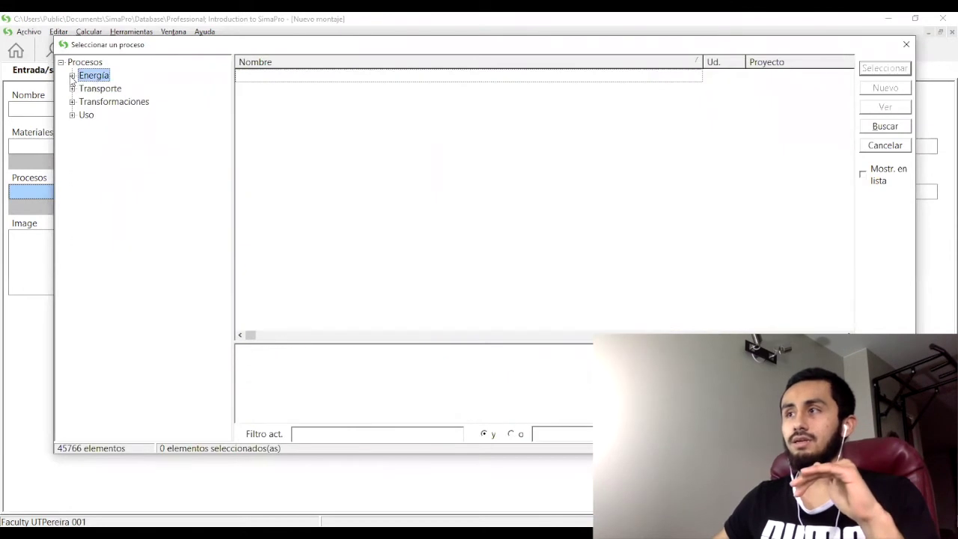
pyautogui.click(100, 91)
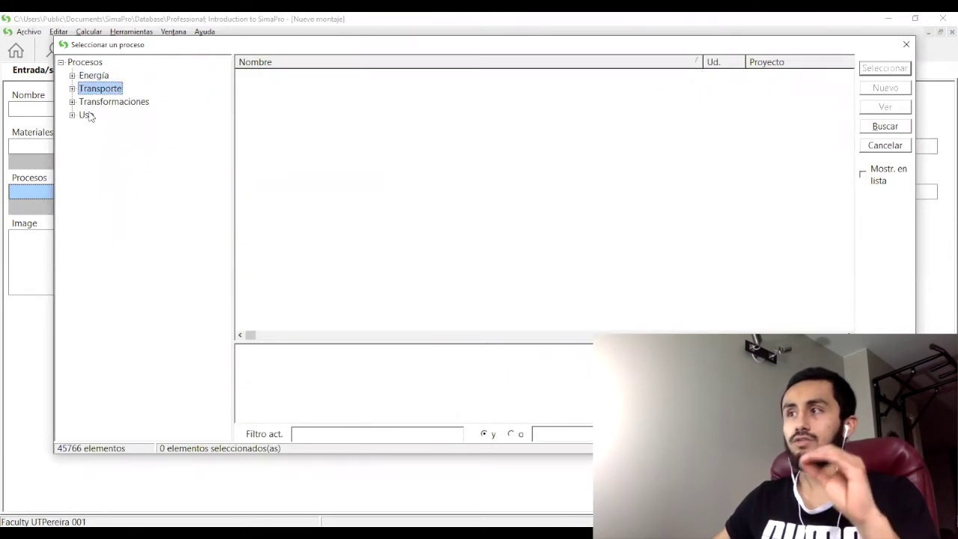
pyautogui.click(86, 116)
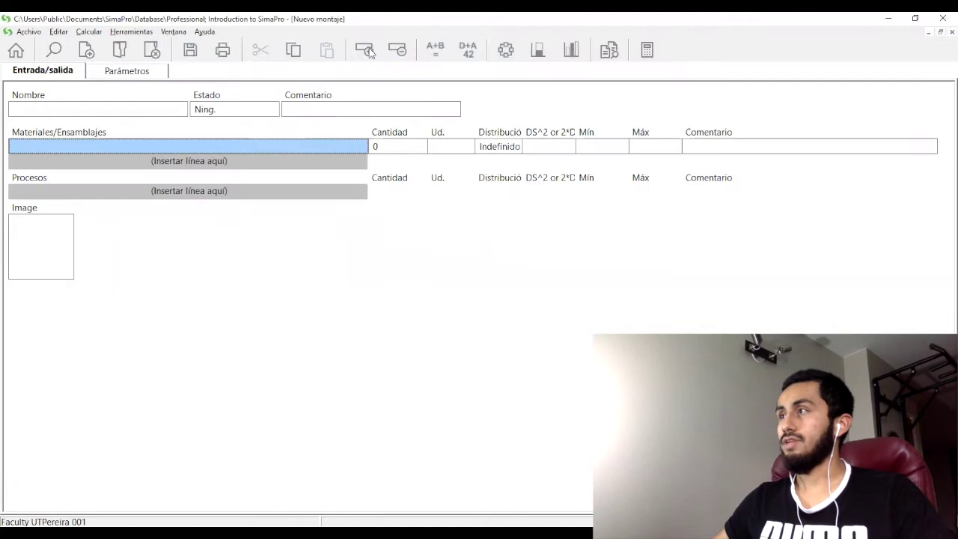
pyautogui.click(389, 51)
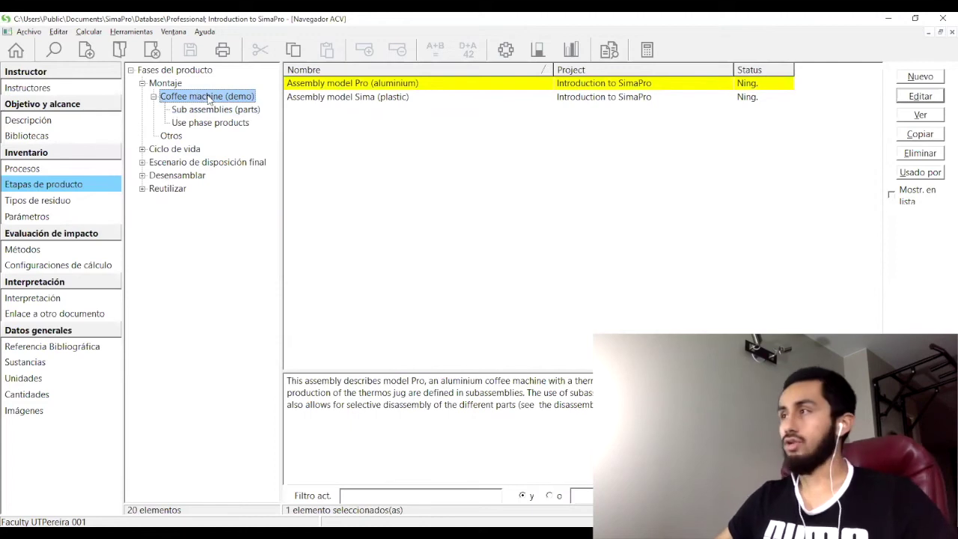
# - Review the components of Assembly model Pro (aluminium) and Assembly model Sima (plastic), and close the assembly record
pyautogui.doubleClick(333, 84)
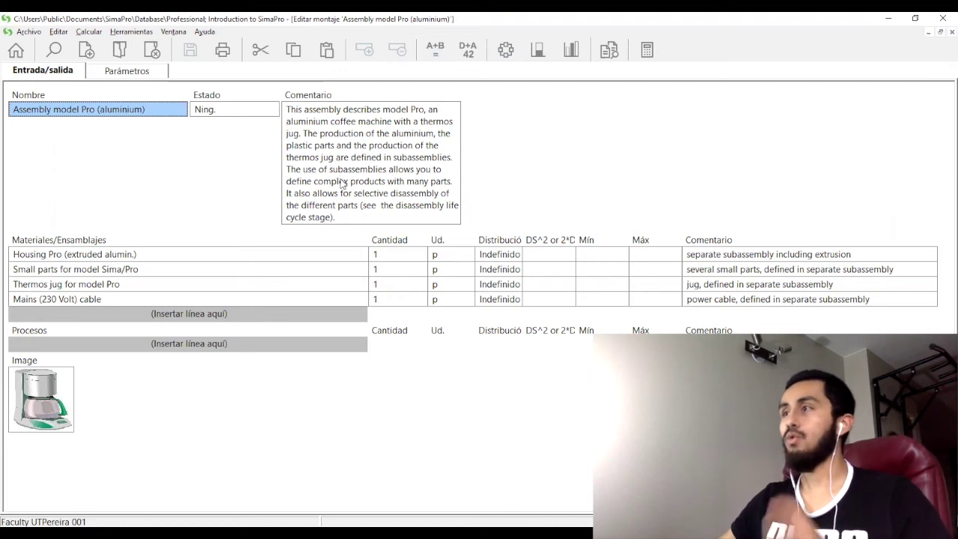
pyautogui.hotkey('ctrl', 'Tab')
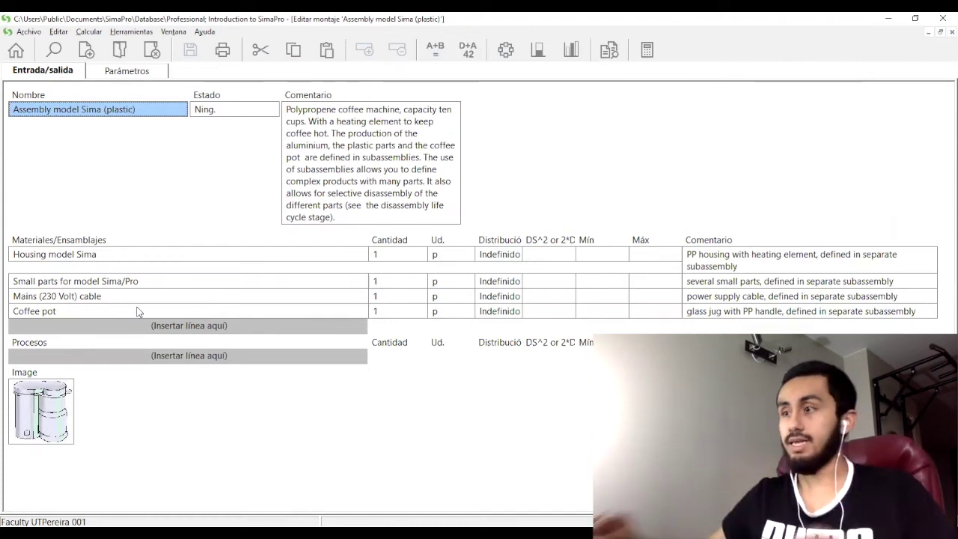
pyautogui.click(950, 32)
# - Open the Coffee pot assembly from Sub assemblies (parts) and browse the materials selectable for a new line
pyautogui.click(184, 109)
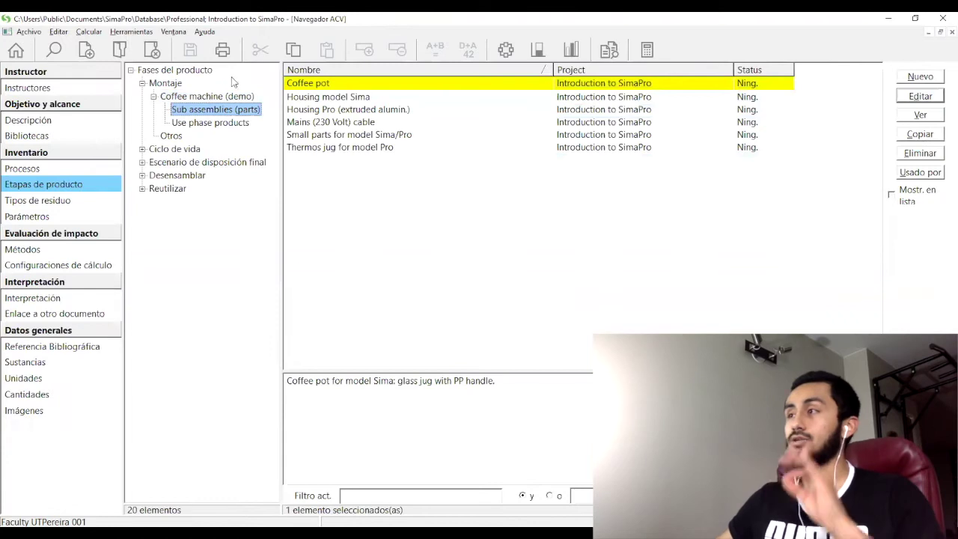
pyautogui.doubleClick(327, 89)
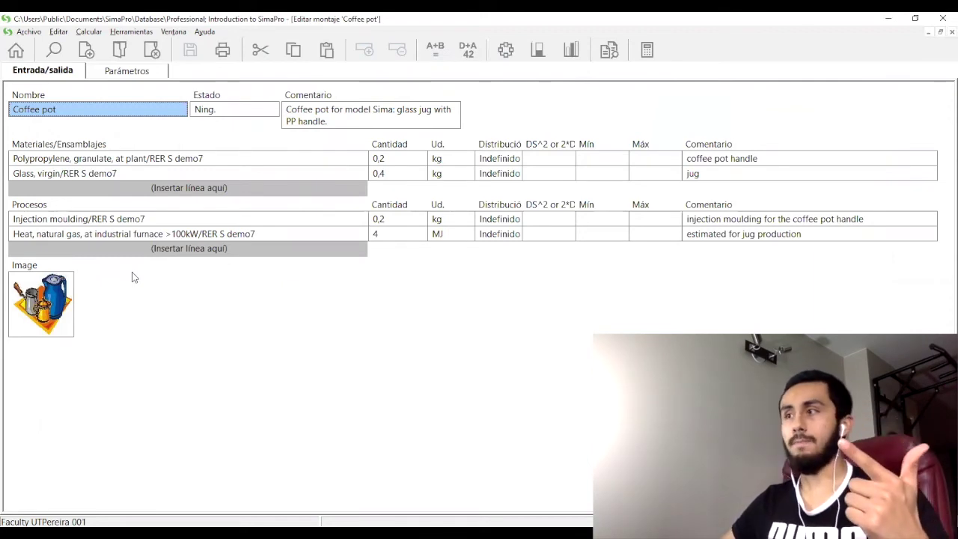
pyautogui.doubleClick(157, 248)
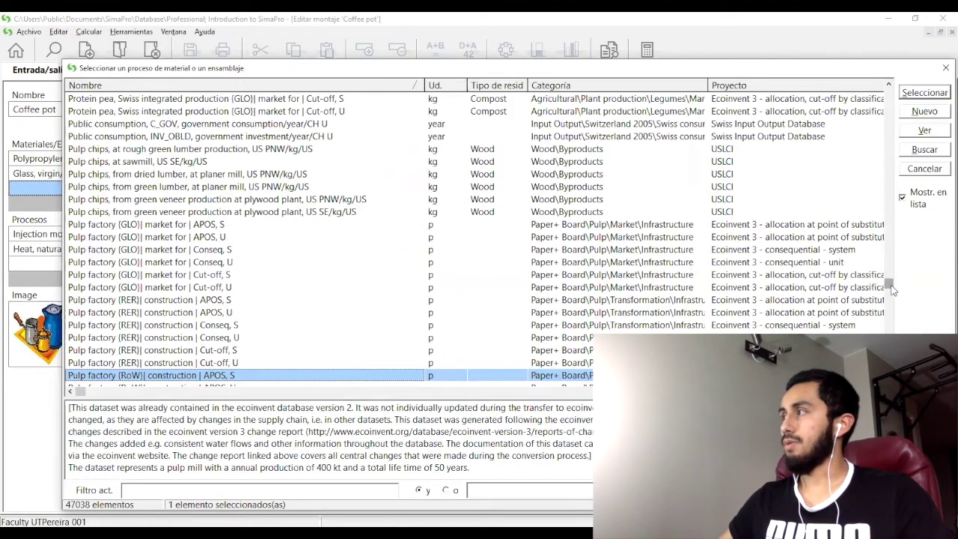
pyautogui.moveTo(895, 109); pyautogui.dragTo(899, 87)
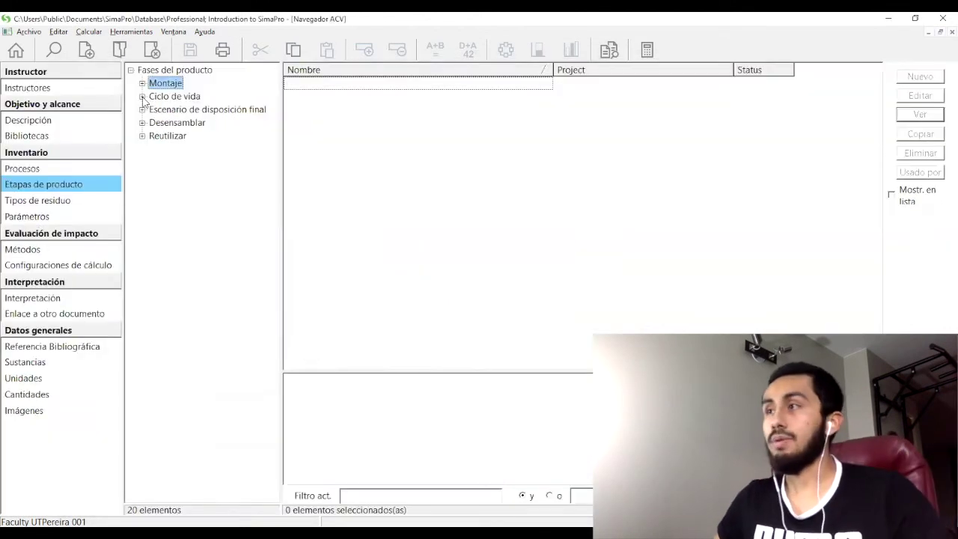
# - Review Life cycle model Sima (plastic) under Ciclo de vida, Coffee machine (demo), and examine the fields of a blank new life cycle
pyautogui.click(142, 97)
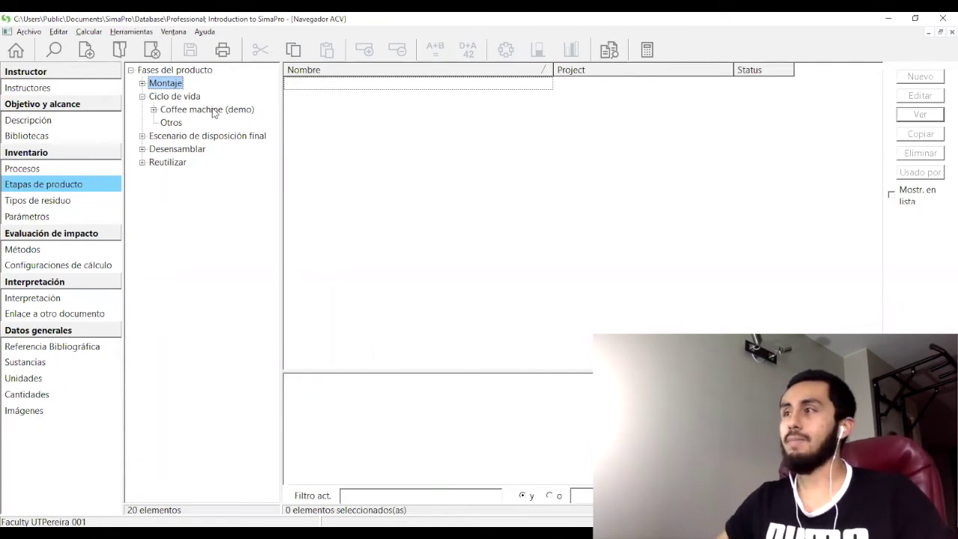
pyautogui.click(174, 111)
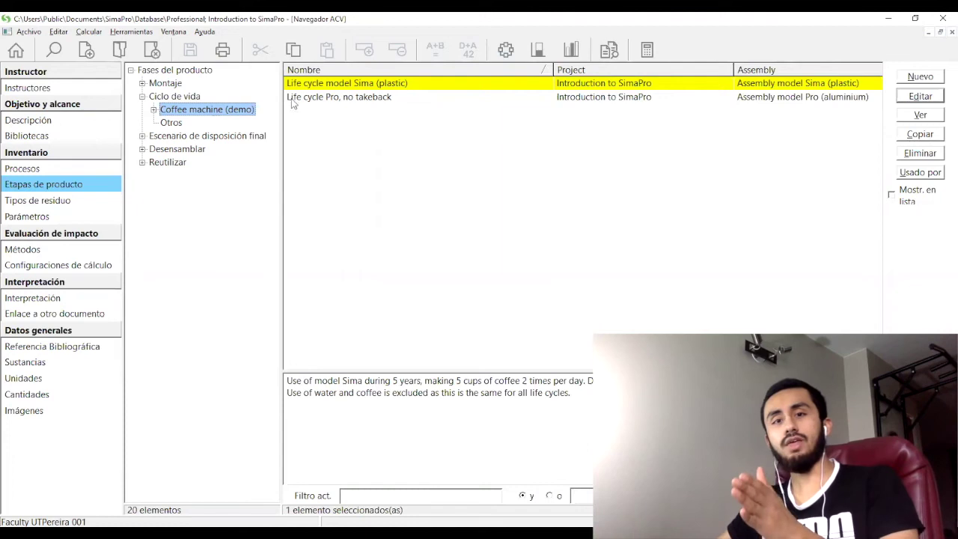
pyautogui.doubleClick(340, 87)
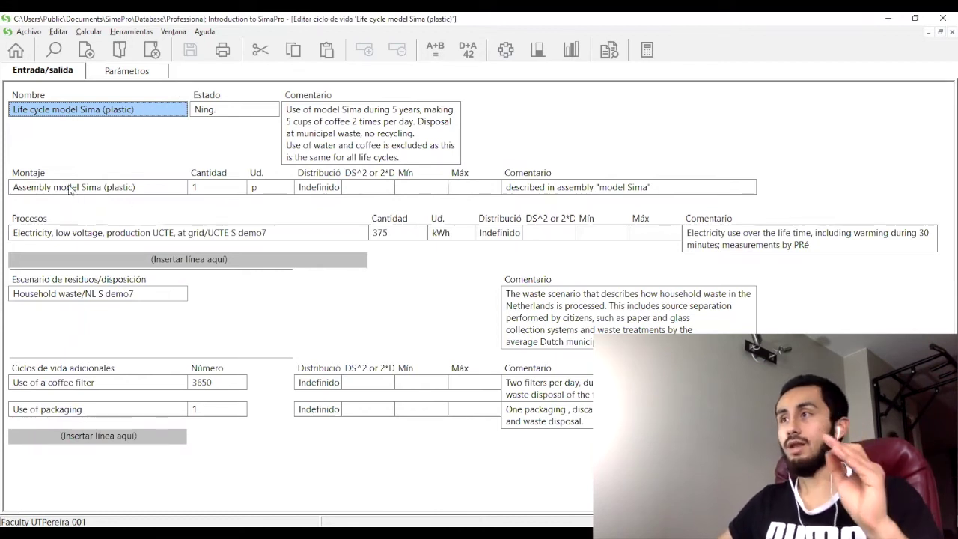
pyautogui.hotkey('ctrl', 'F4')
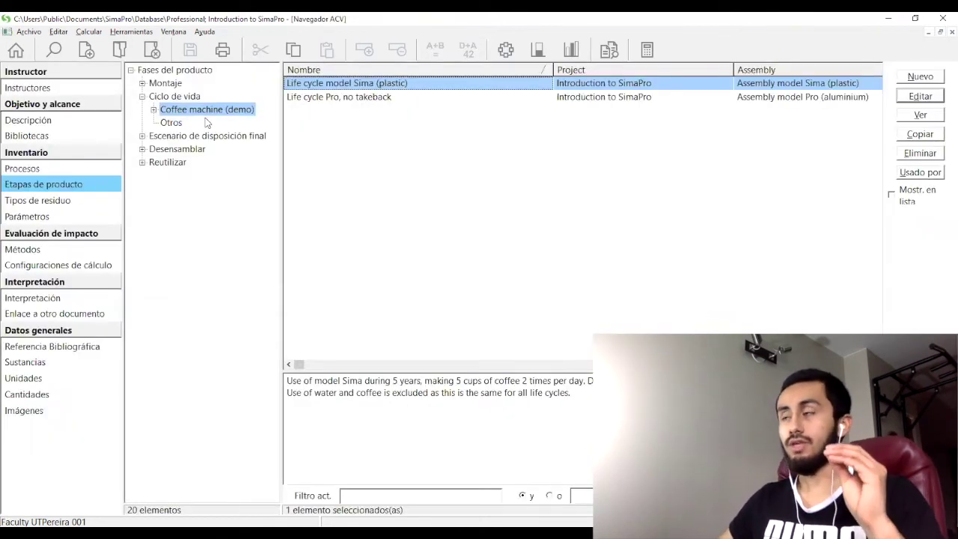
pyautogui.click(934, 78)
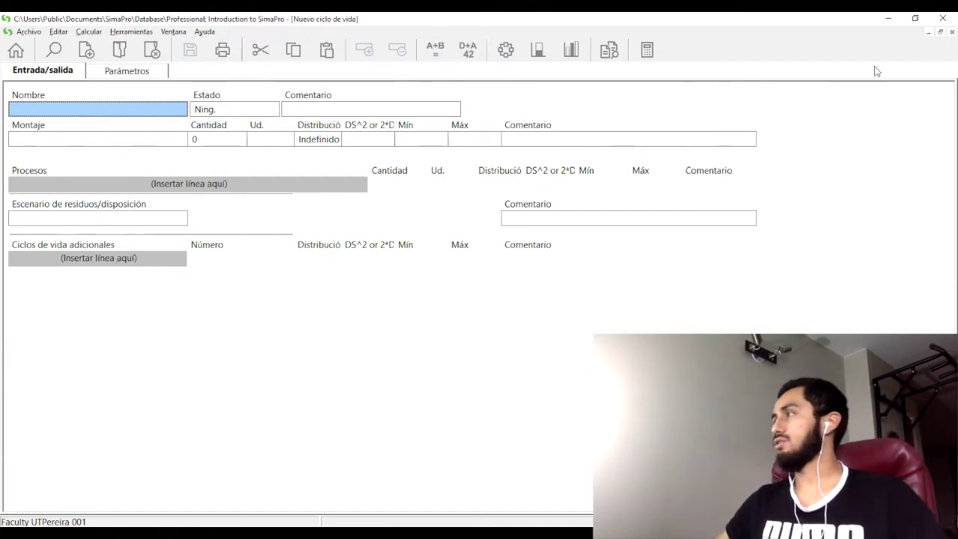
pyautogui.click(952, 32)
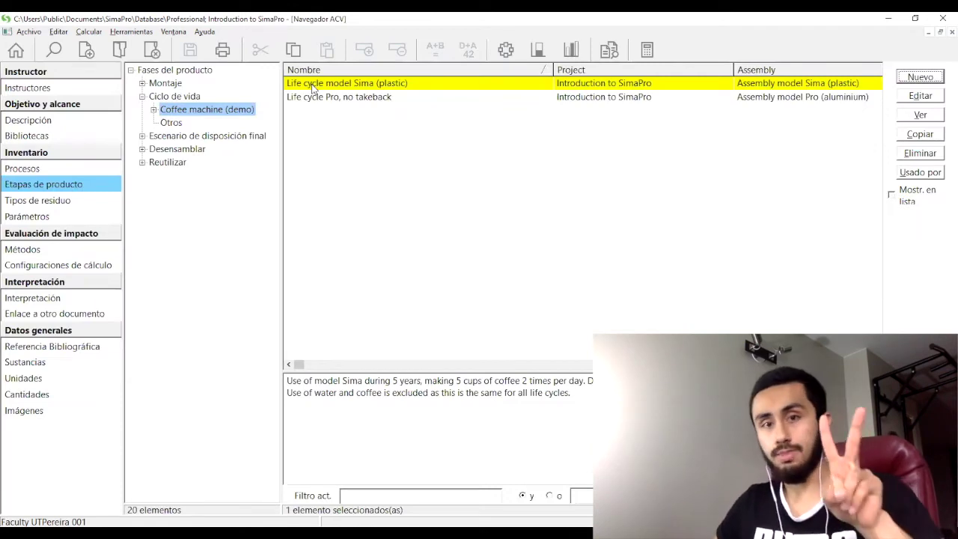
# - Review the additional life cycles in Life cycle model Sima (plastic), and browse the Alternative scenario's and Use phase products categories
pyautogui.doubleClick(388, 86)
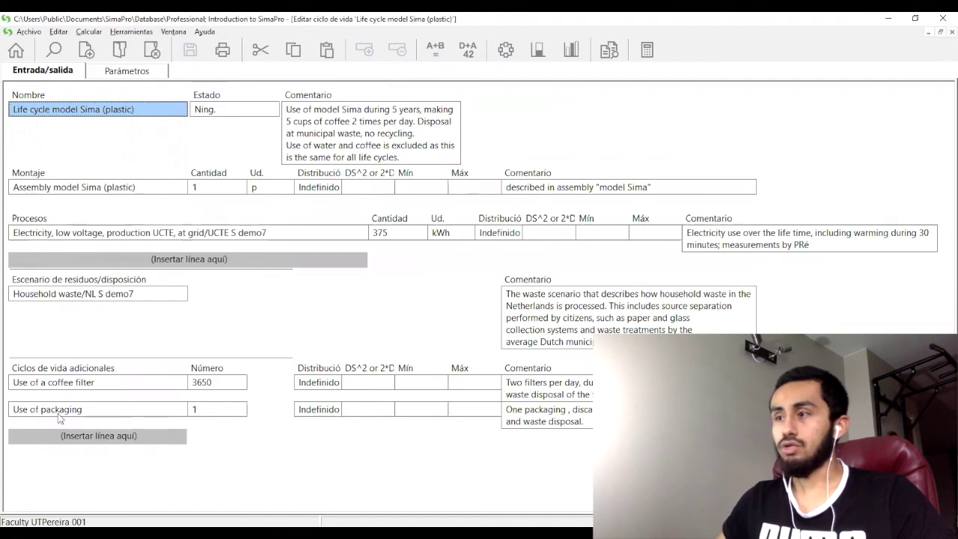
pyautogui.click(952, 32)
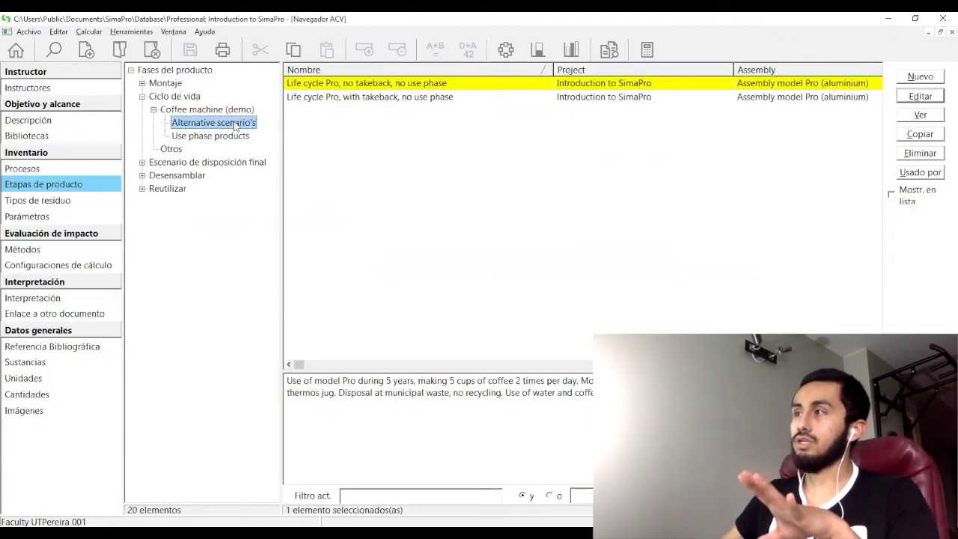
pyautogui.doubleClick(366, 84)
pyautogui.click(210, 136)
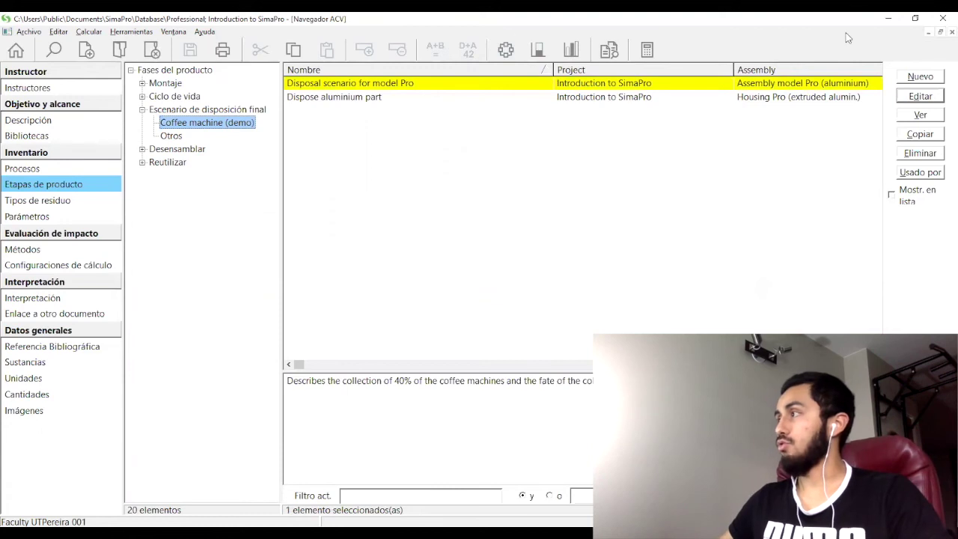
# - Examine a new disposal scenario form, and review the processes, waste scenarios, disassemblies and reuses in Disposal scenario for model Pro
pyautogui.click(918, 81)
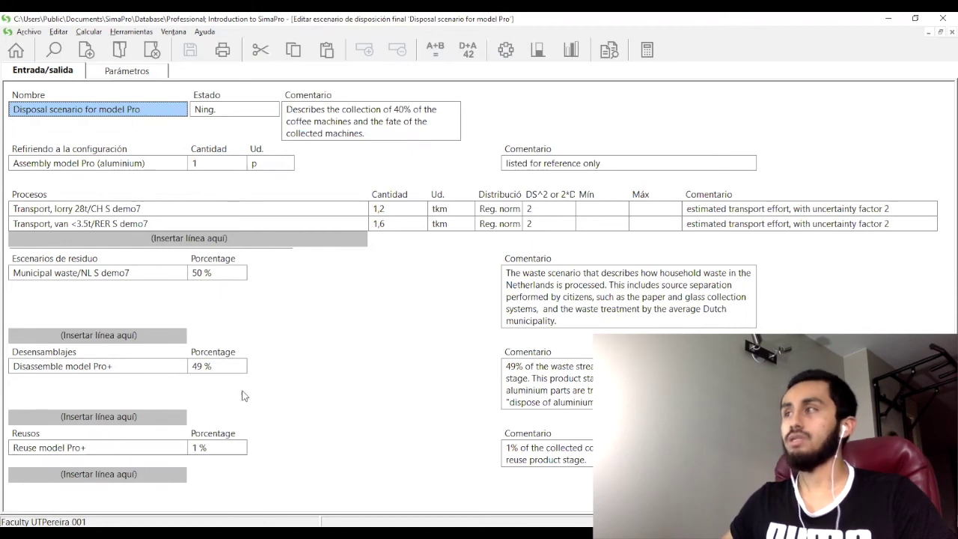
pyautogui.click(952, 32)
# - Open Disassemble model Pro+ under Desensamblar, Coffee machine (demo), and review its processes, subassembly separation and remaining waste treatment
pyautogui.click(200, 137)
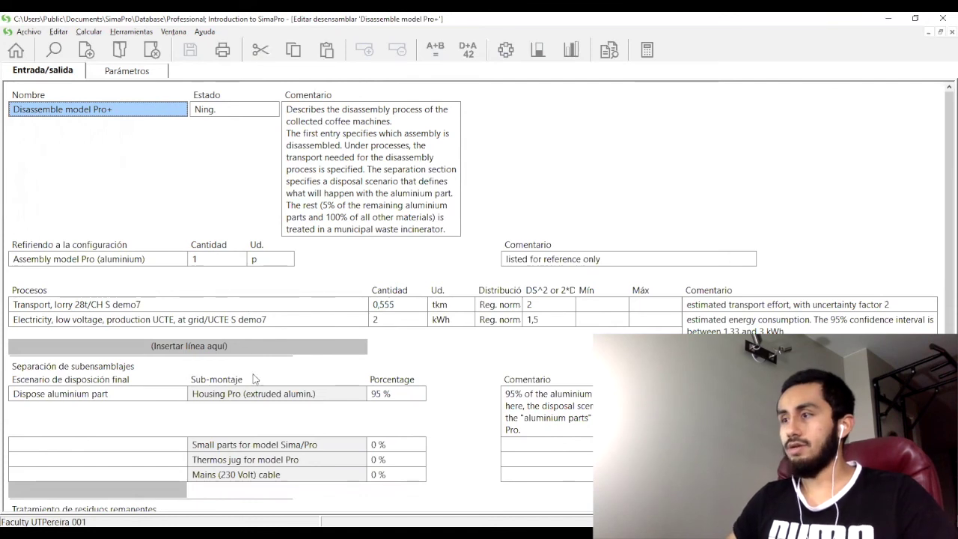
pyautogui.scroll(-1, 253, 378)
pyautogui.scroll(-1, 247, 434)
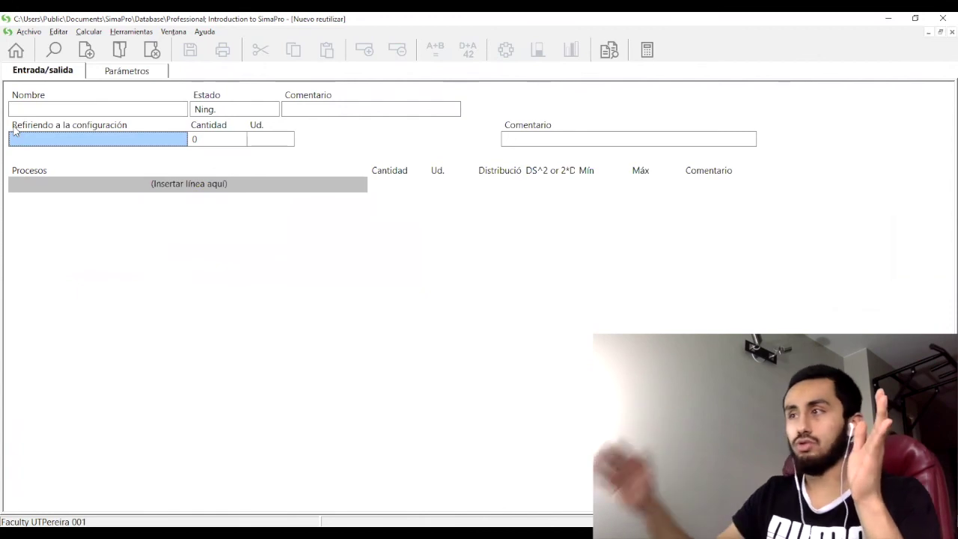
# - Browse the Sub assemblies (parts) selectable as the reference assembly of a new reuse stage, and close the blank record
pyautogui.doubleClick(49, 140)
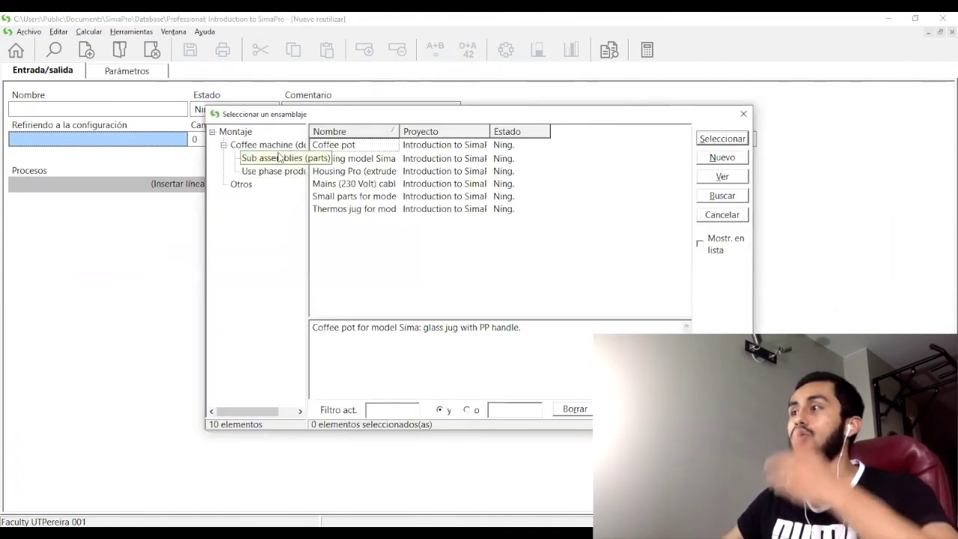
pyautogui.click(743, 113)
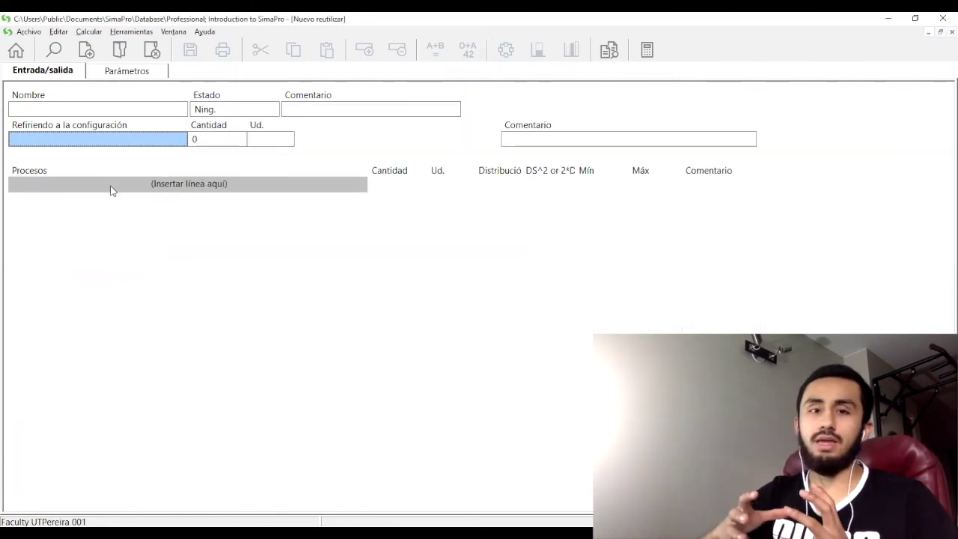
pyautogui.click(952, 32)
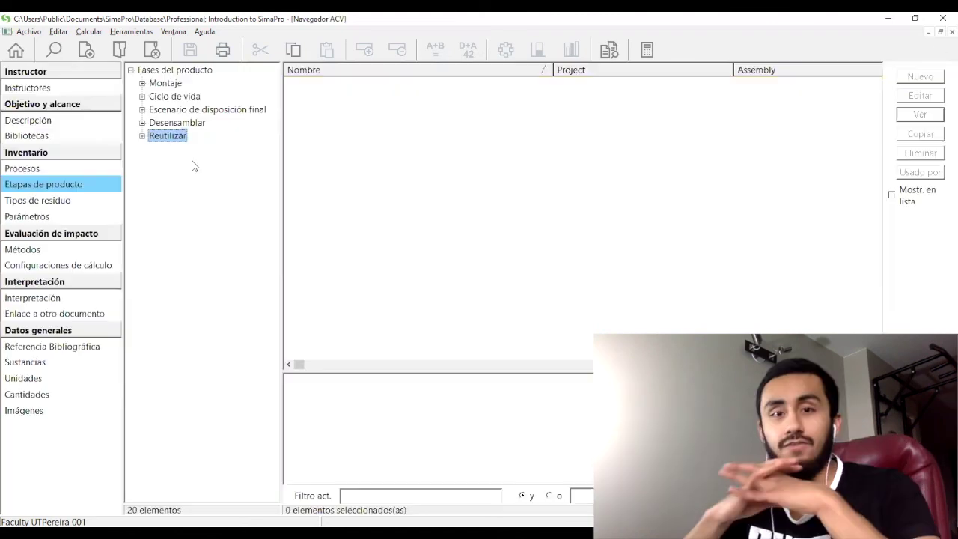